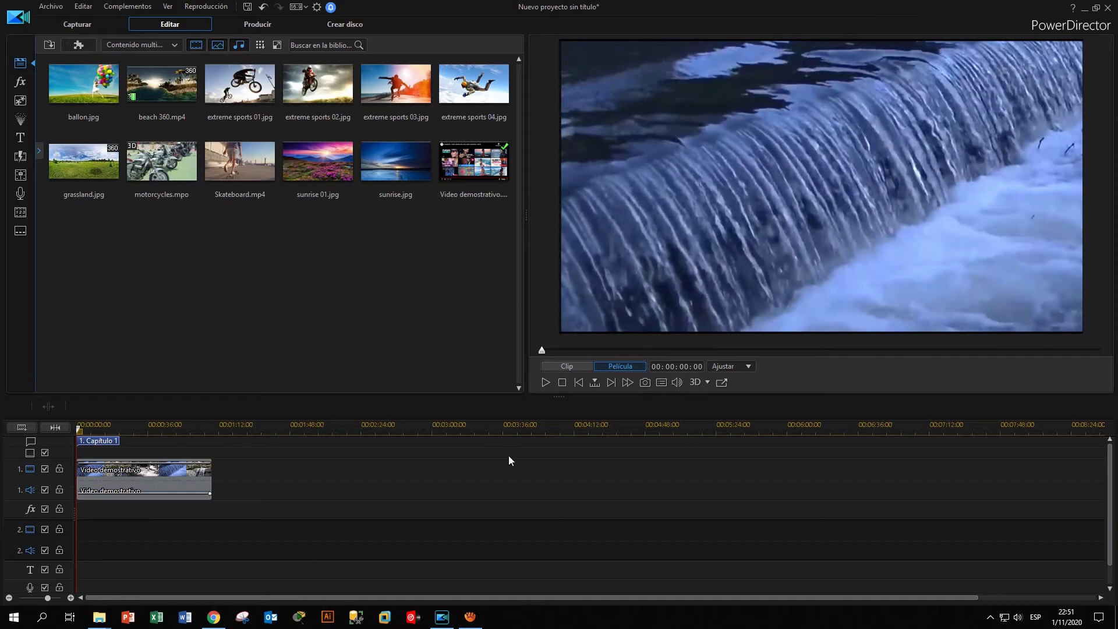
- Switch to the Chrome browser and read the viewer comments on the YouTube tutorial about inserting an image in Power Director 2016
left_click(212, 621)
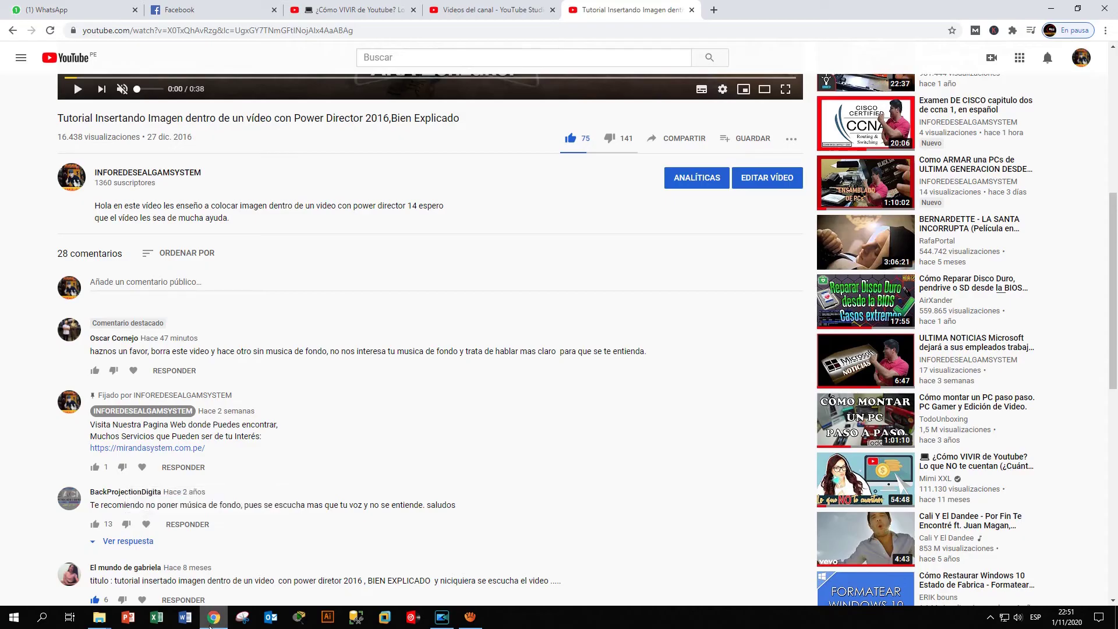
scroll(527, 295, "up", 5)
scroll(534, 309, "down", 2)
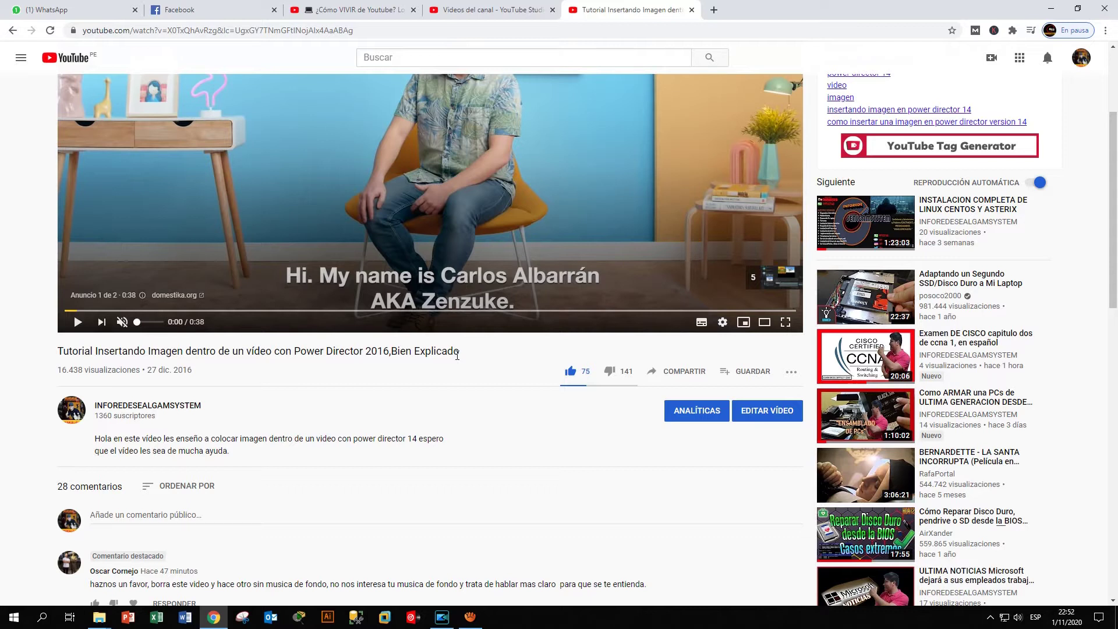
scroll(475, 376, "down", 1)
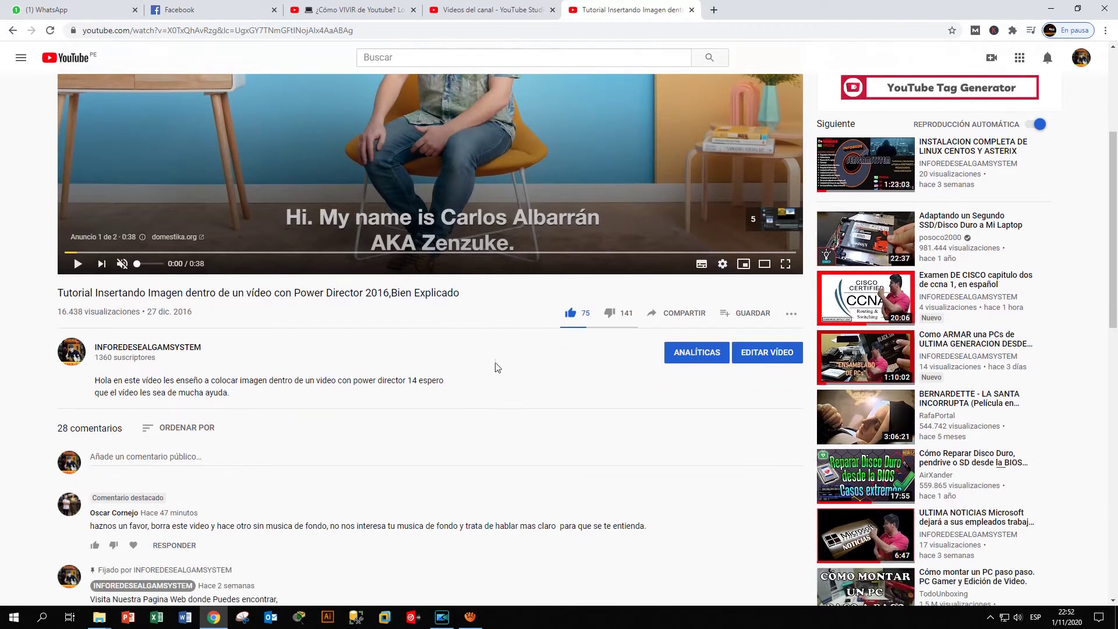
scroll(544, 339, "down", 1)
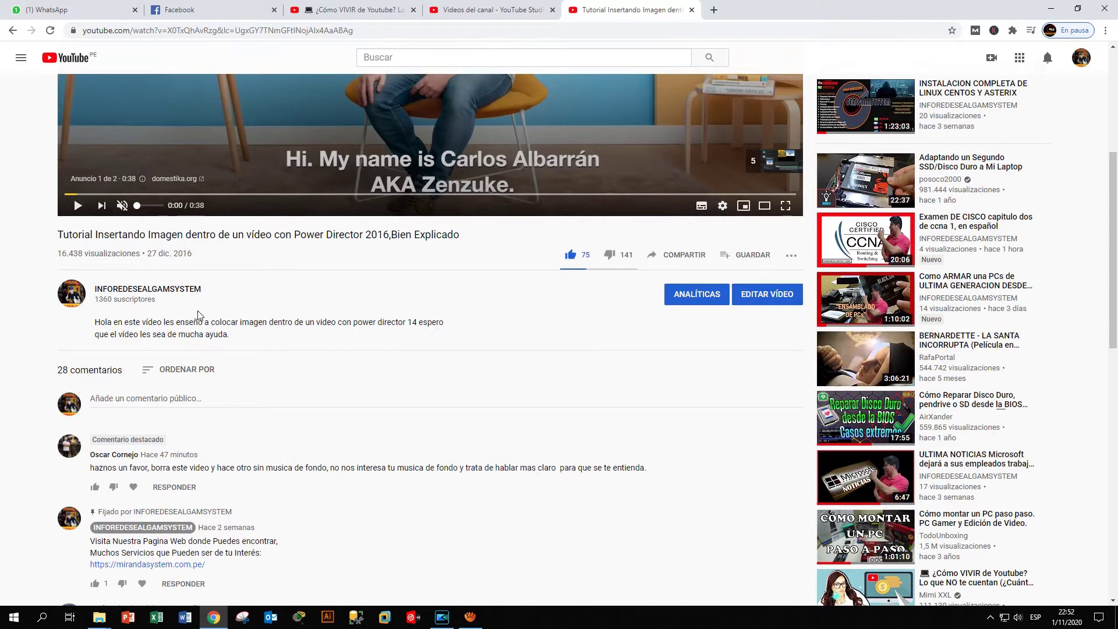
scroll(198, 315, "down", 3)
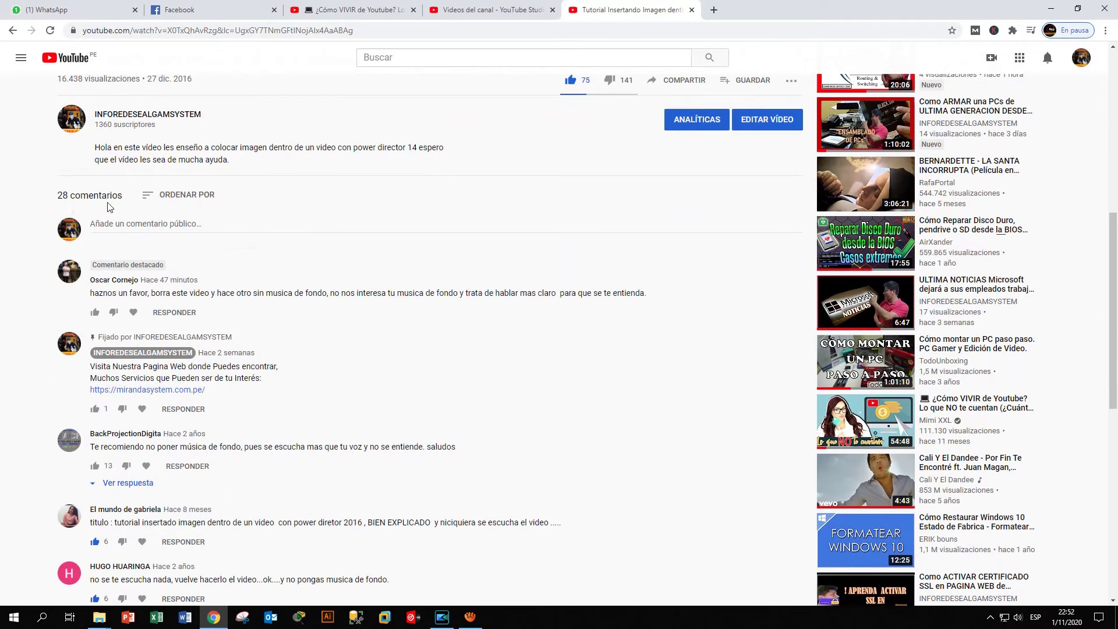
scroll(145, 217, "down", 1)
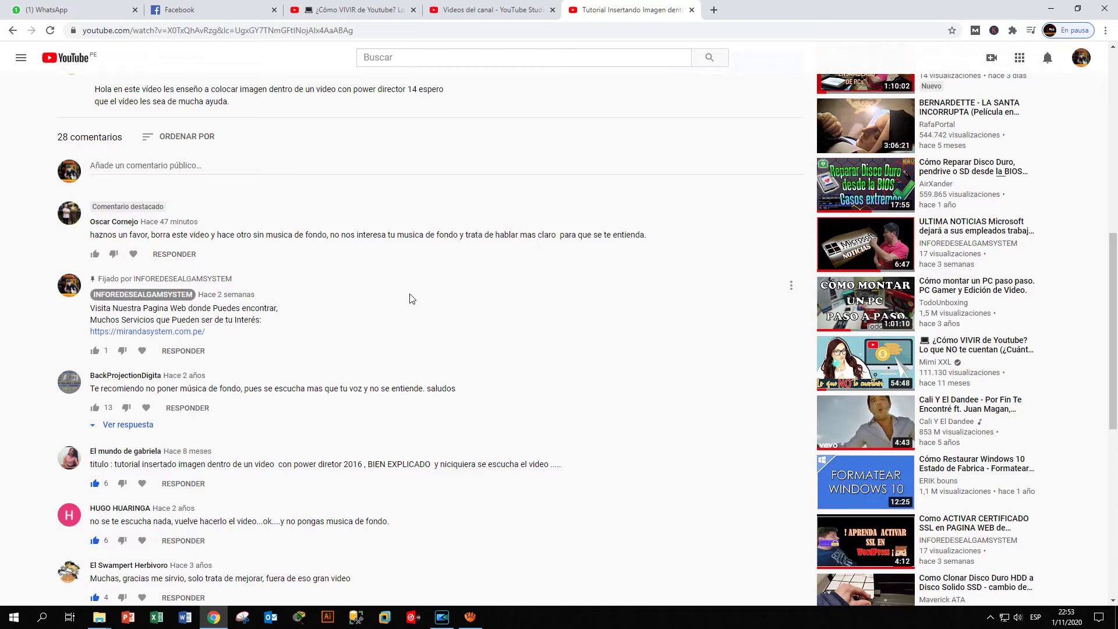
scroll(425, 317, "down", 2)
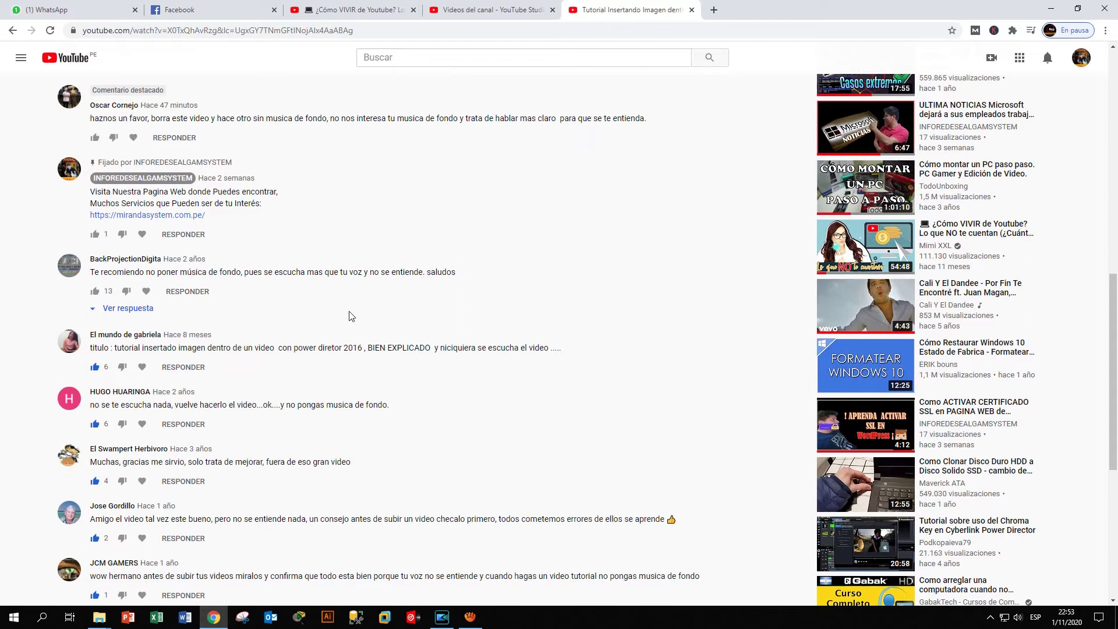
scroll(358, 327, "down", 1)
scroll(262, 335, "down", 1)
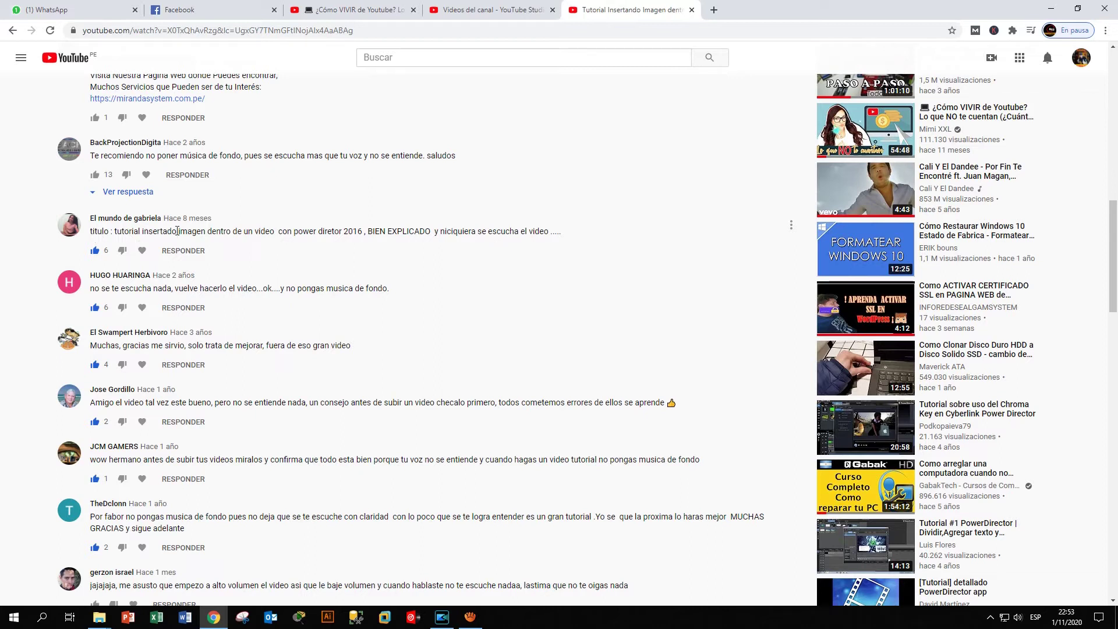
scroll(291, 298, "down", 1)
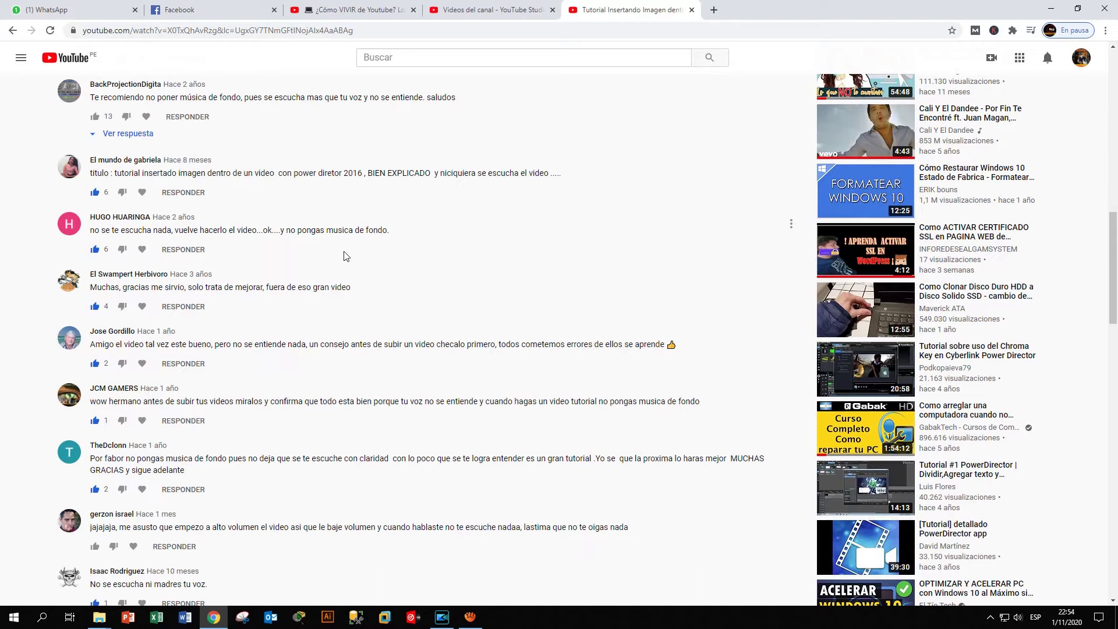
scroll(343, 257, "down", 2)
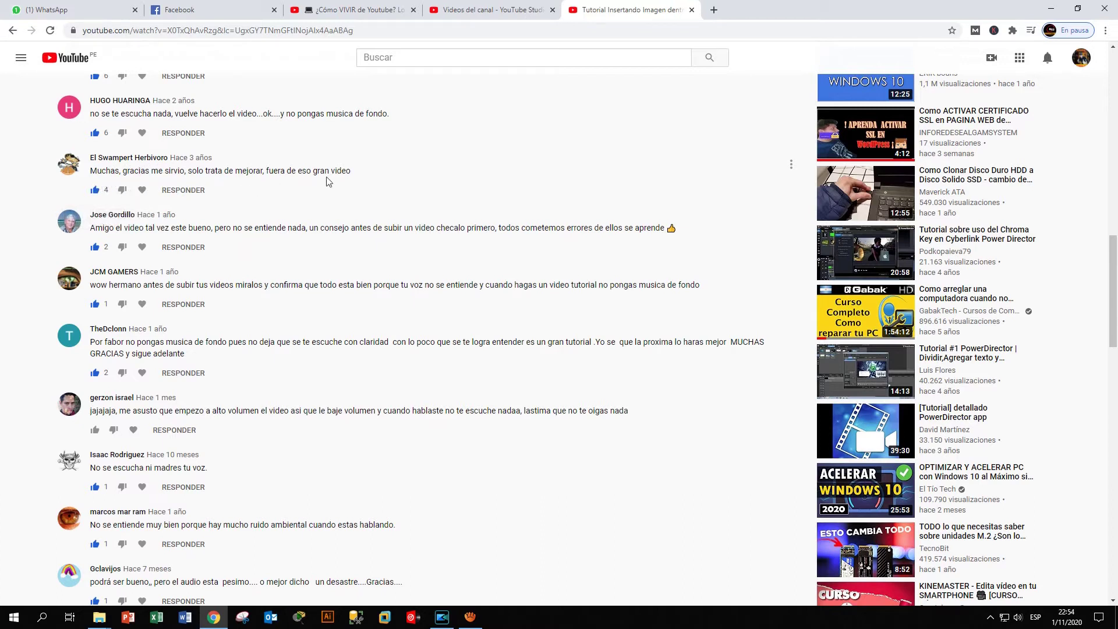
scroll(274, 374, "down", 1)
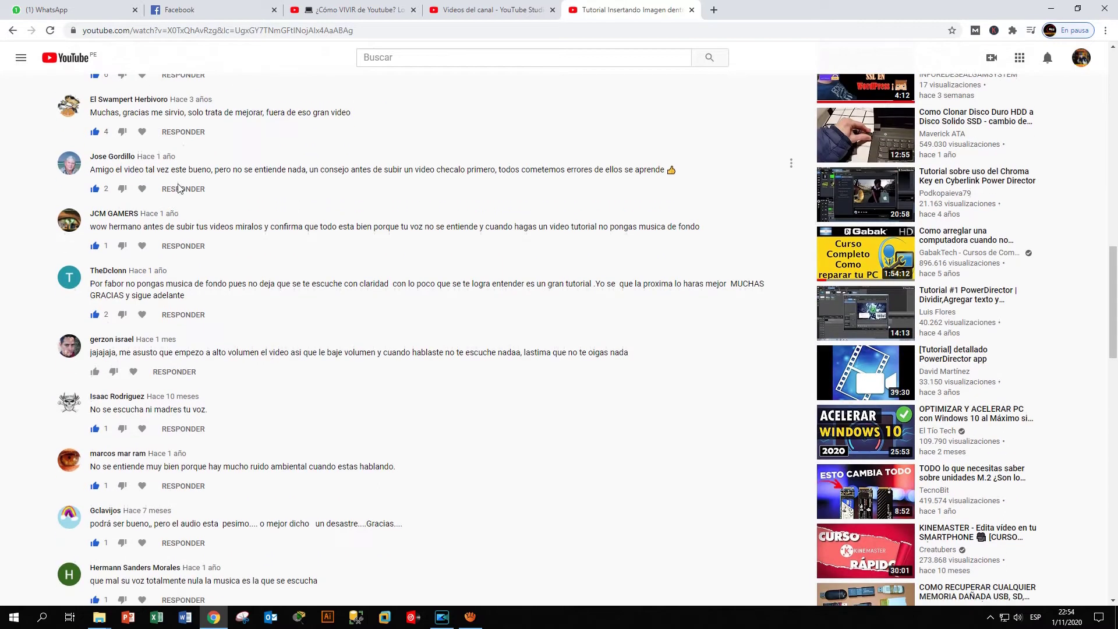
scroll(286, 395, "down", 1)
scroll(228, 416, "down", 2)
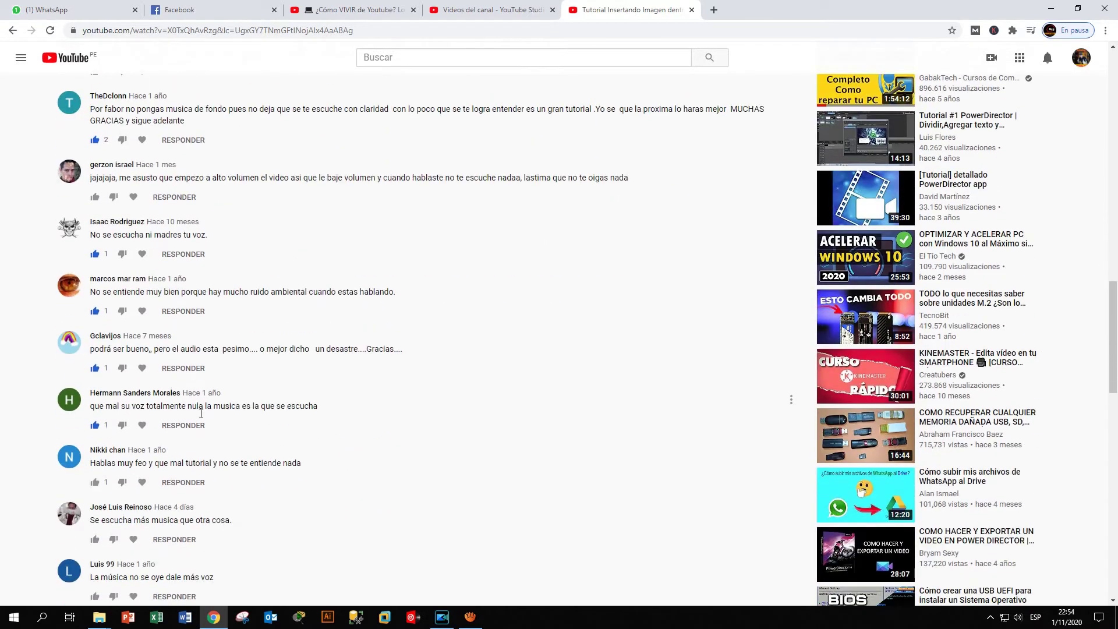
scroll(249, 452, "up", 10)
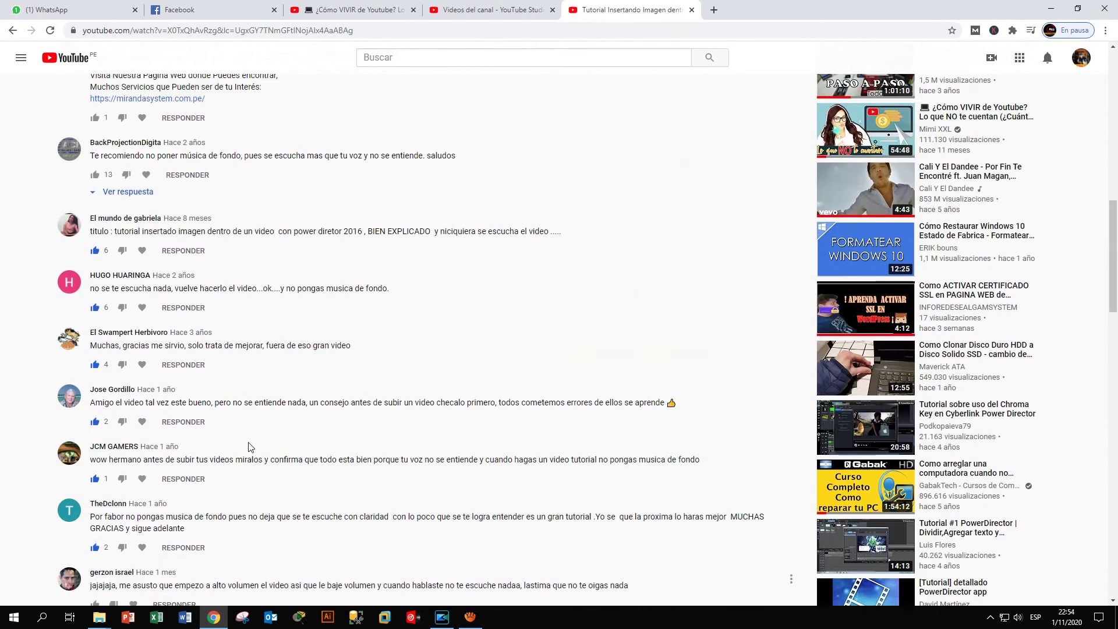
scroll(247, 456, "up", 3)
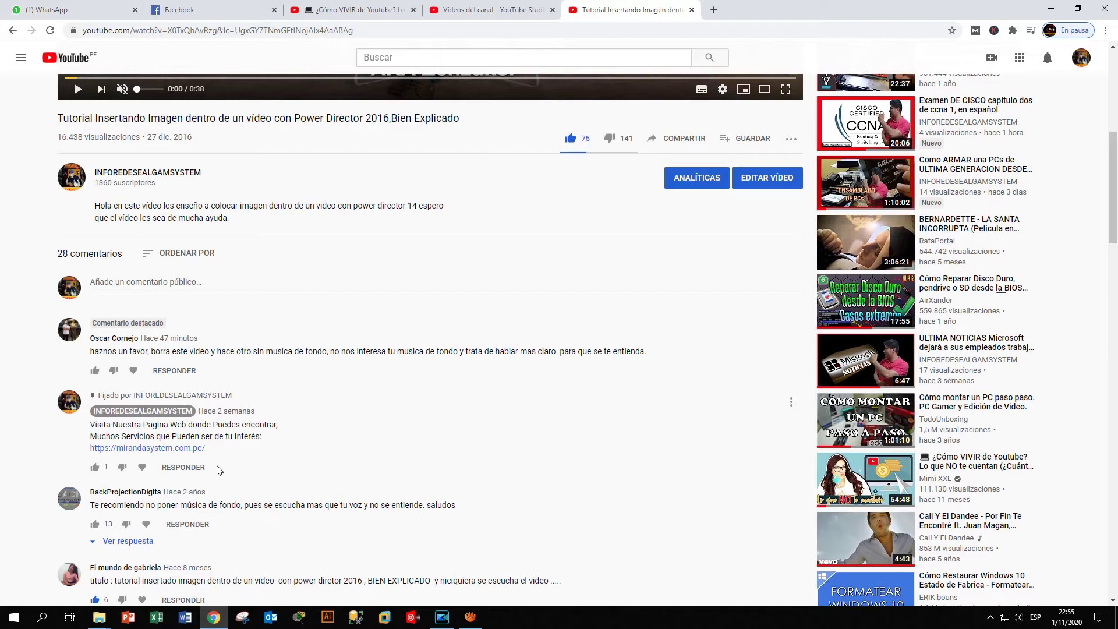
scroll(520, 301, "up", 4)
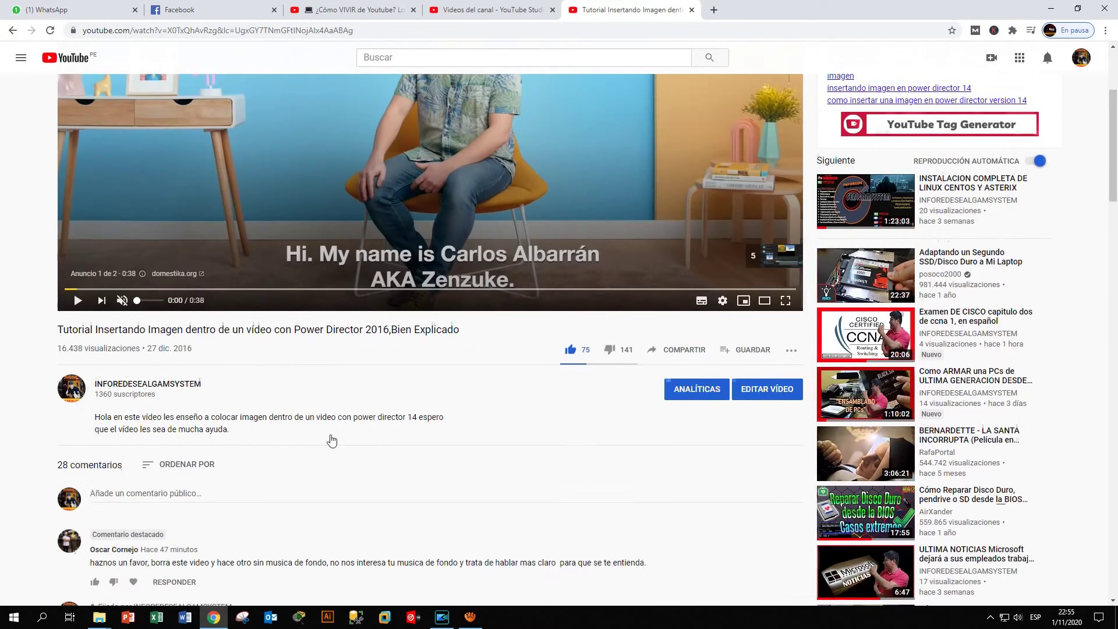
left_click(1049, 8)
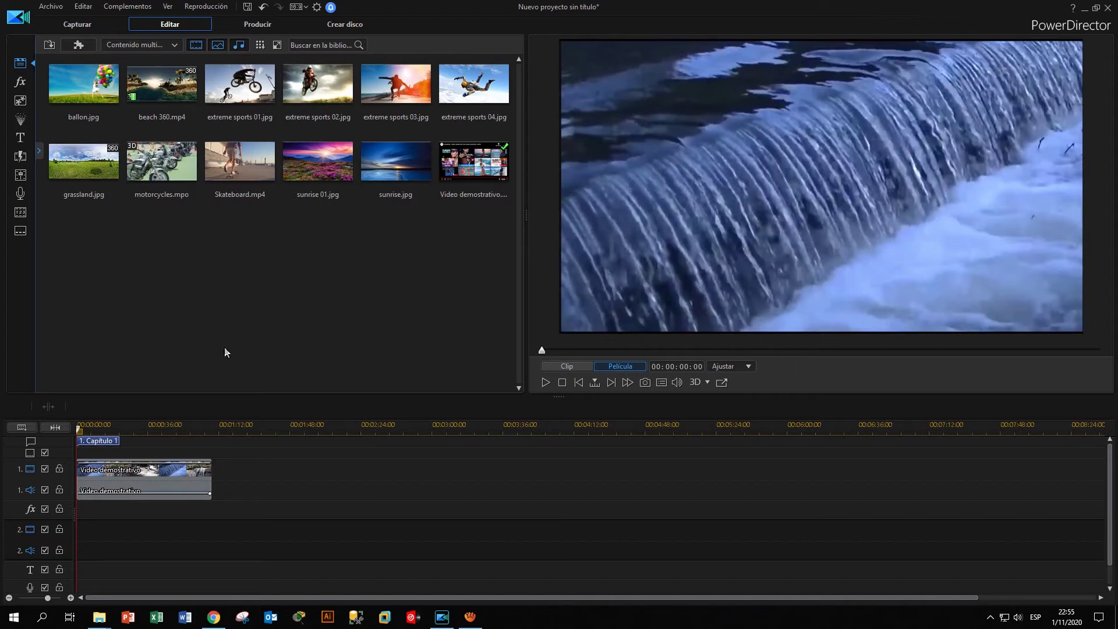
- Open the motion tracker for the Video demostrativo clip, choose a multimedia clip as the tracked element, and track the boxed waterfall area
left_click(171, 483)
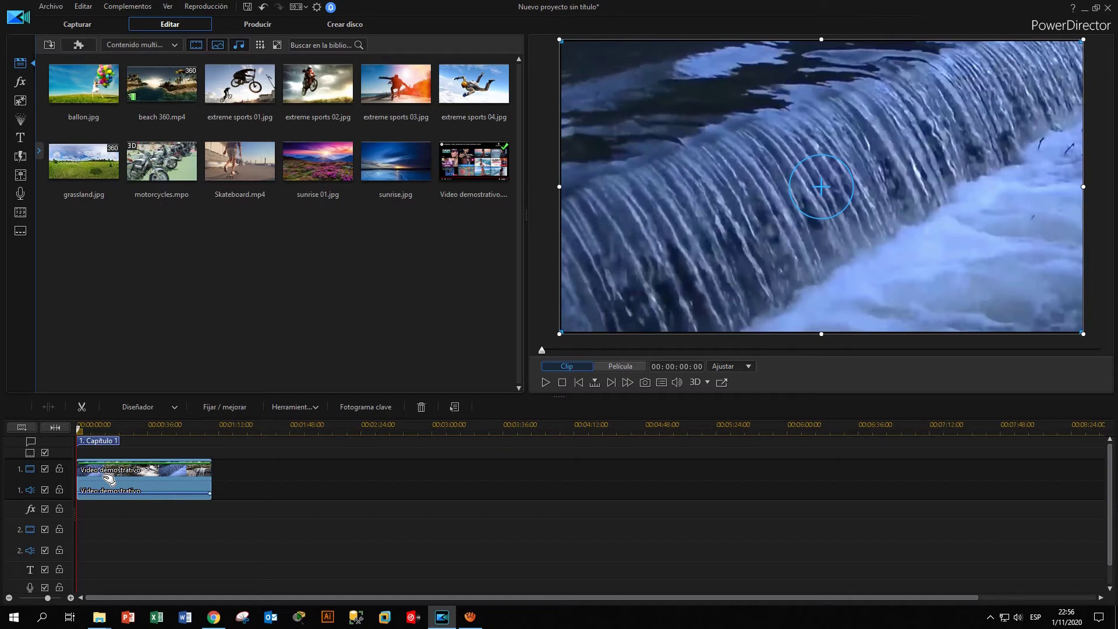
left_click(315, 407)
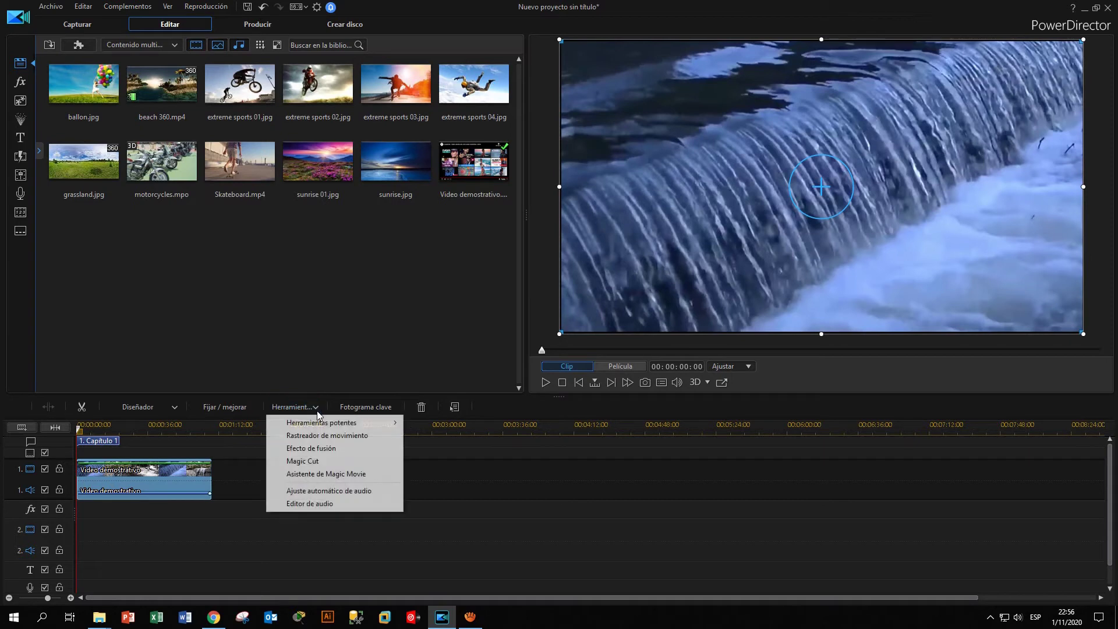
mouse_move(330, 424)
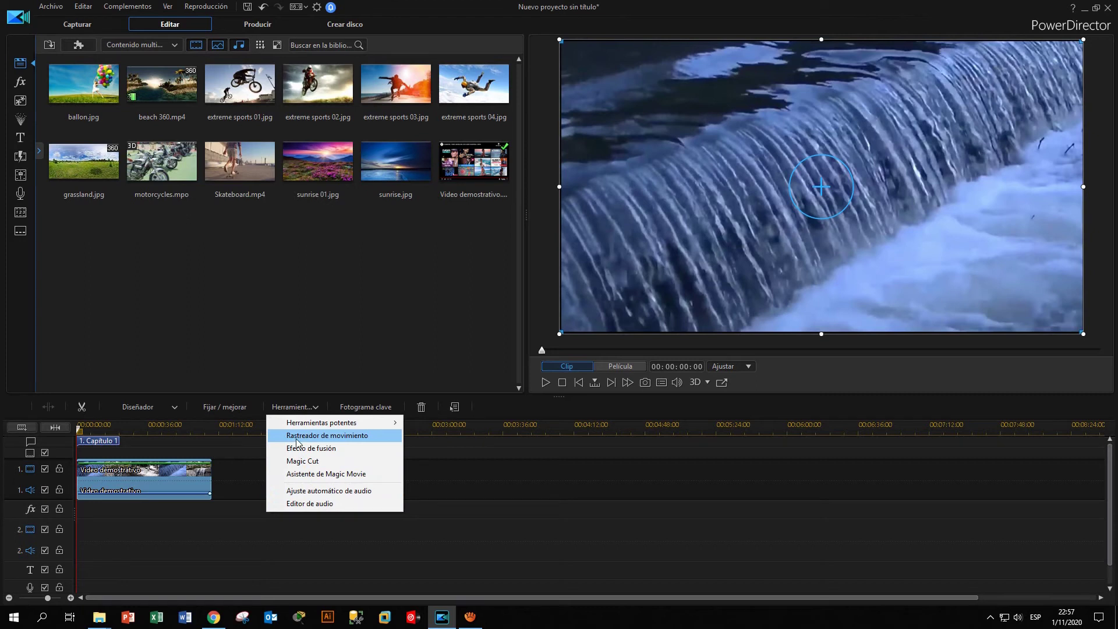
left_click(340, 438)
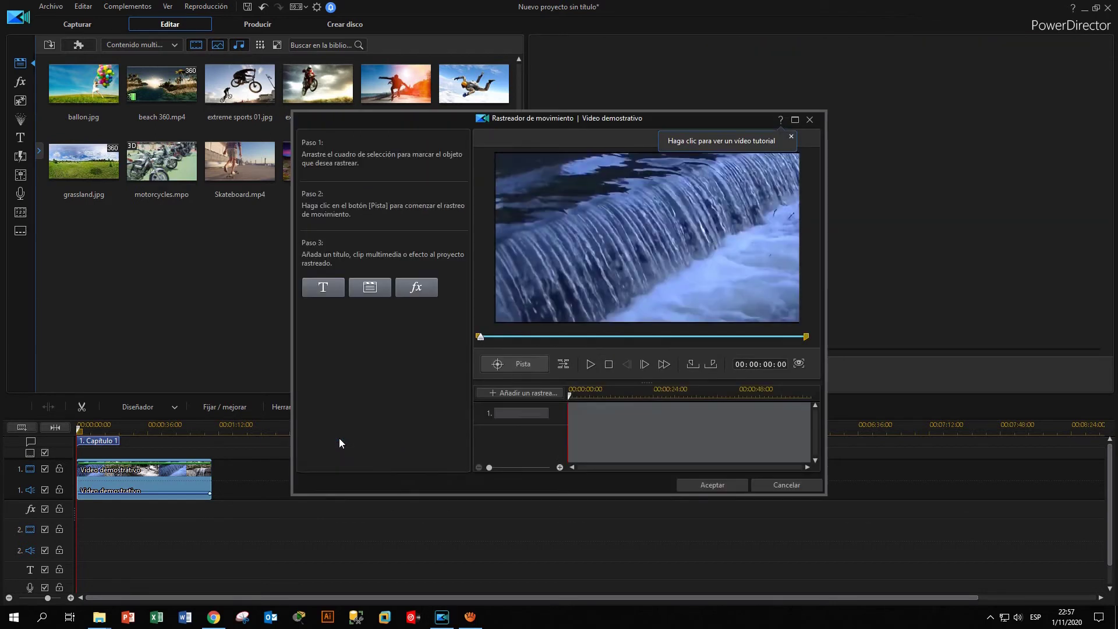
left_click_drag(434, 115, 368, 75)
mouse_move(571, 74)
left_mouse_down()
mouse_move(592, 71)
mouse_move(578, 77)
left_mouse_up()
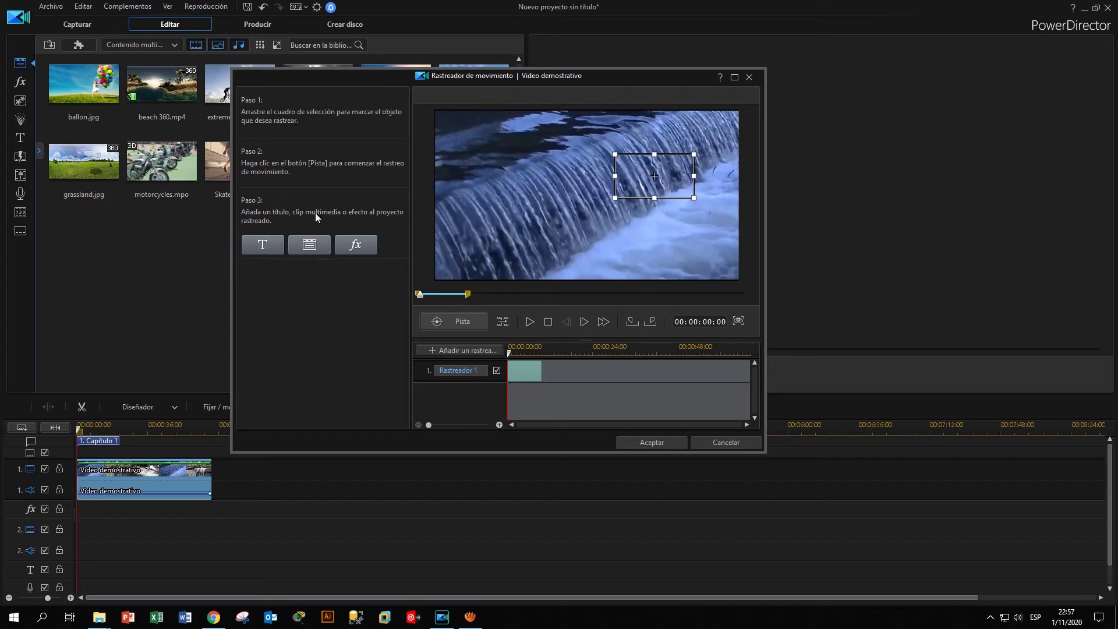
left_click(309, 246)
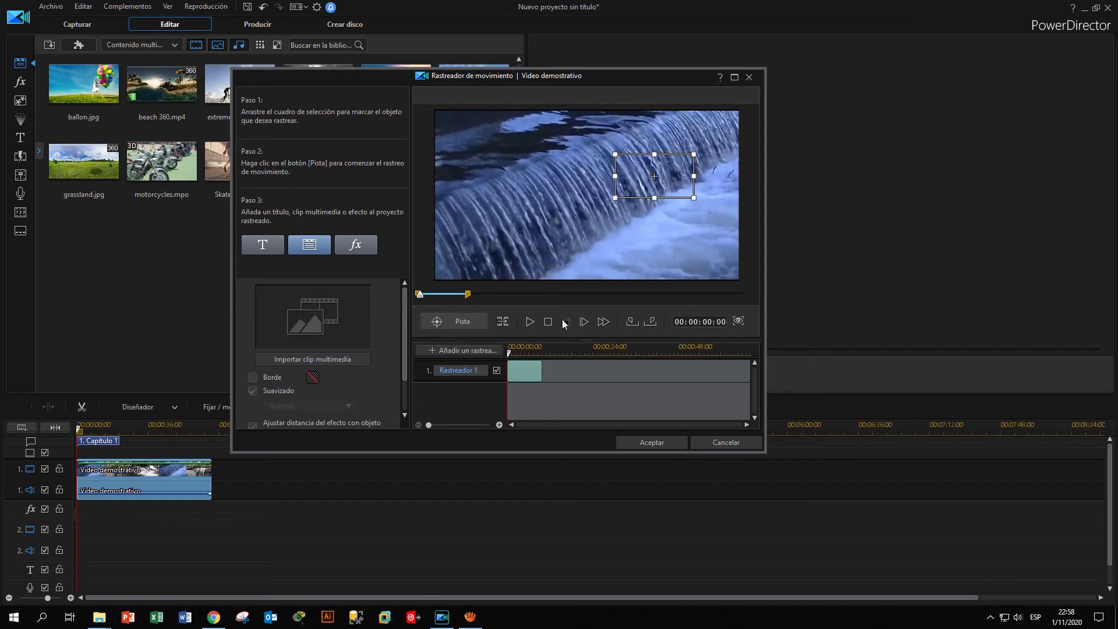
left_click(457, 324)
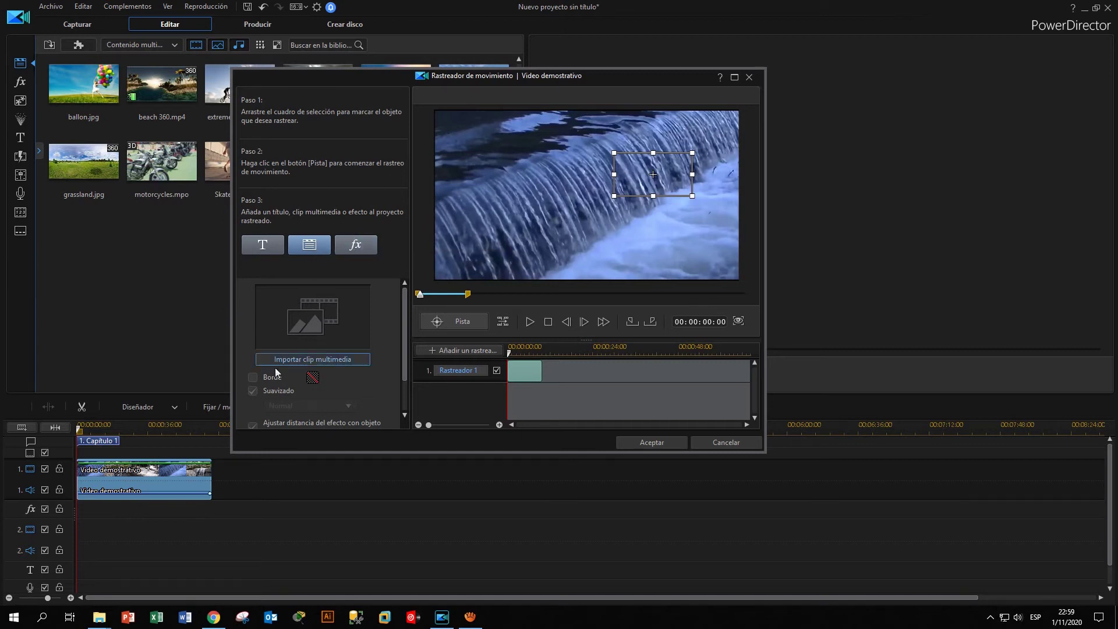
- Import extreme sports 04.jpg from the media room into the tracker and place it over the waterfall, slightly farther from the tracking box
left_click(328, 360)
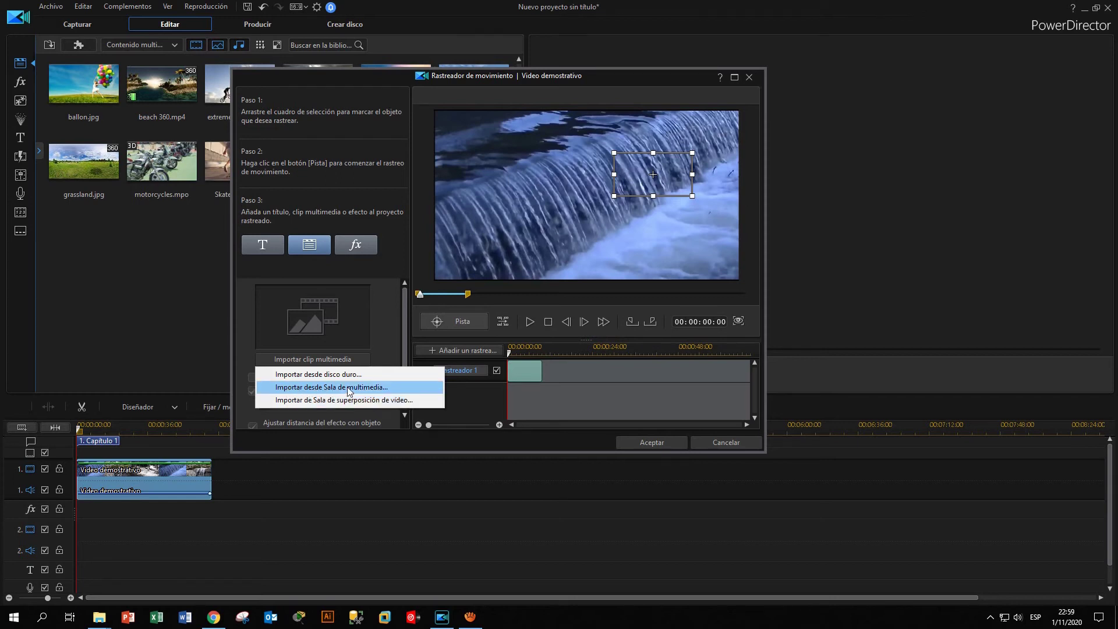
left_click(349, 387)
left_click_drag(550, 132, 525, 144)
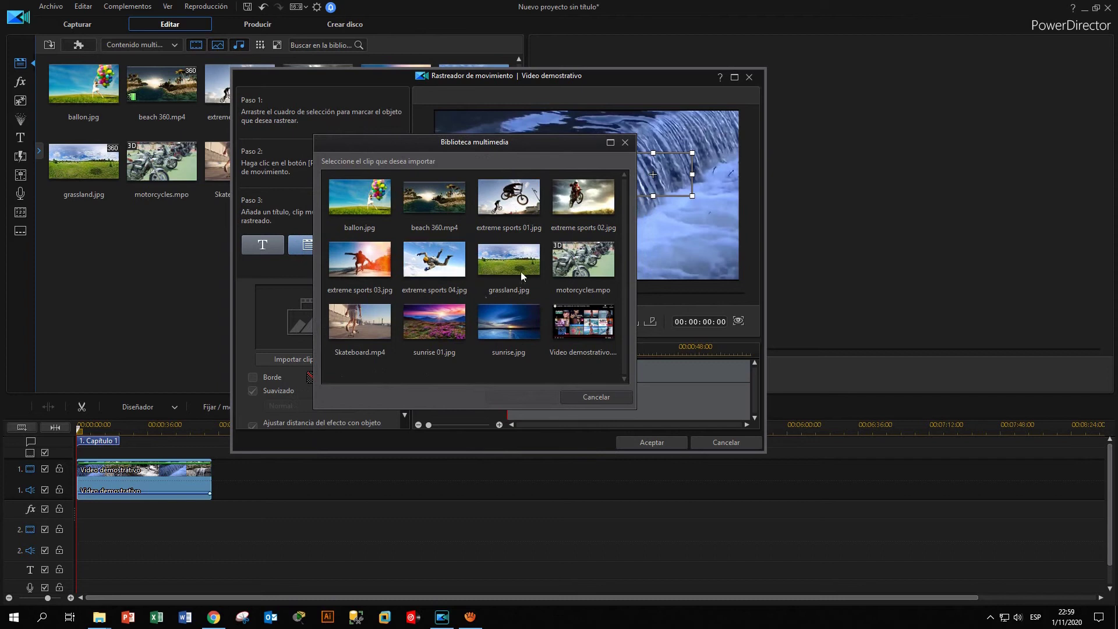
left_click_drag(510, 145, 489, 142)
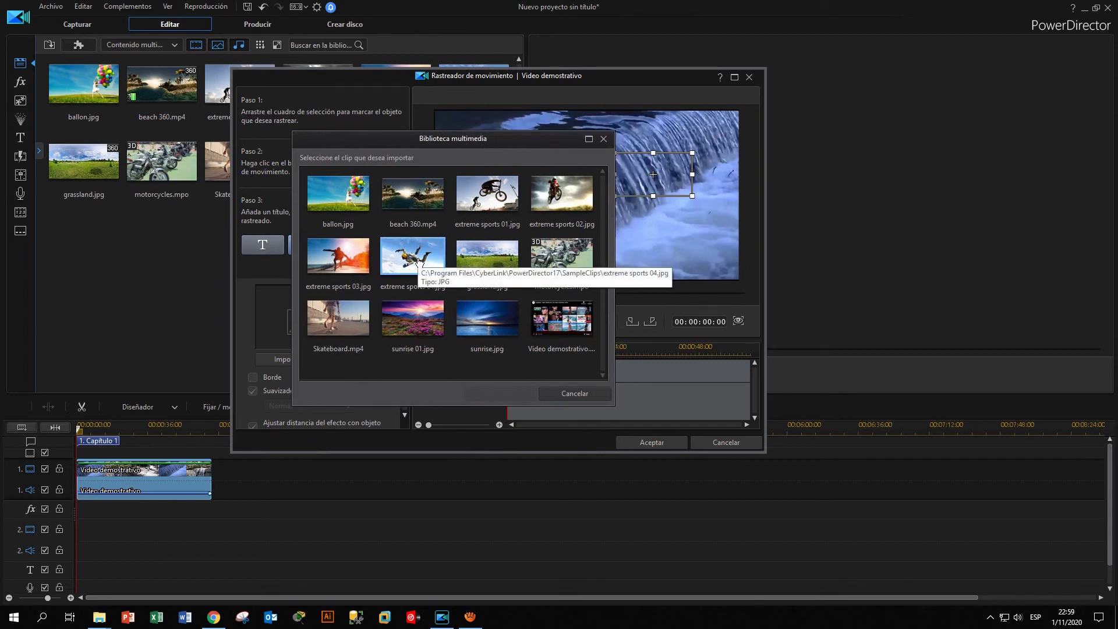
left_click(421, 261)
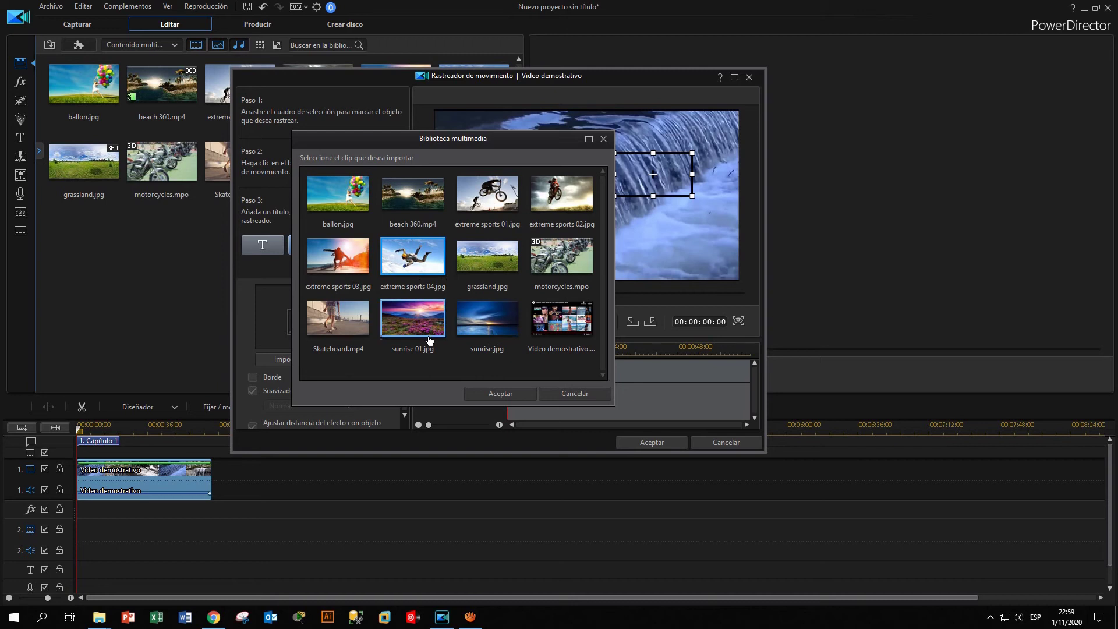
left_click(500, 394)
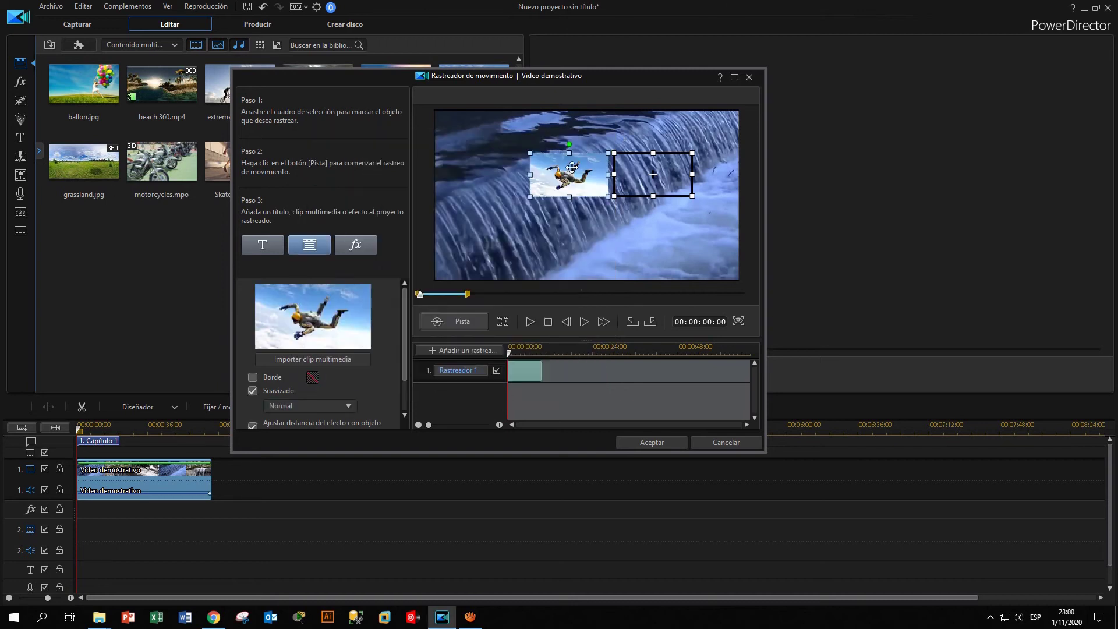
mouse_move(565, 169)
left_mouse_down()
mouse_move(597, 187)
mouse_move(573, 210)
mouse_move(603, 195)
mouse_move(656, 226)
mouse_move(506, 154)
mouse_move(641, 173)
mouse_move(670, 233)
mouse_move(535, 213)
mouse_move(546, 211)
mouse_move(553, 178)
left_mouse_up()
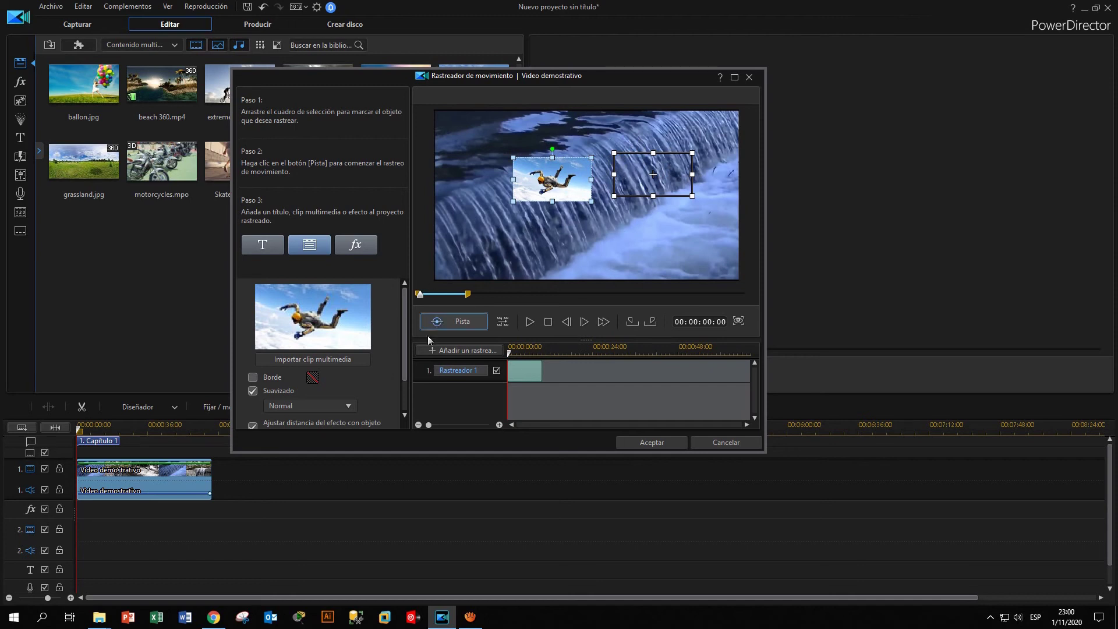
- Preview the tracked skydiver image over the video, with the tracker box display toggled between playbacks
left_click(530, 323)
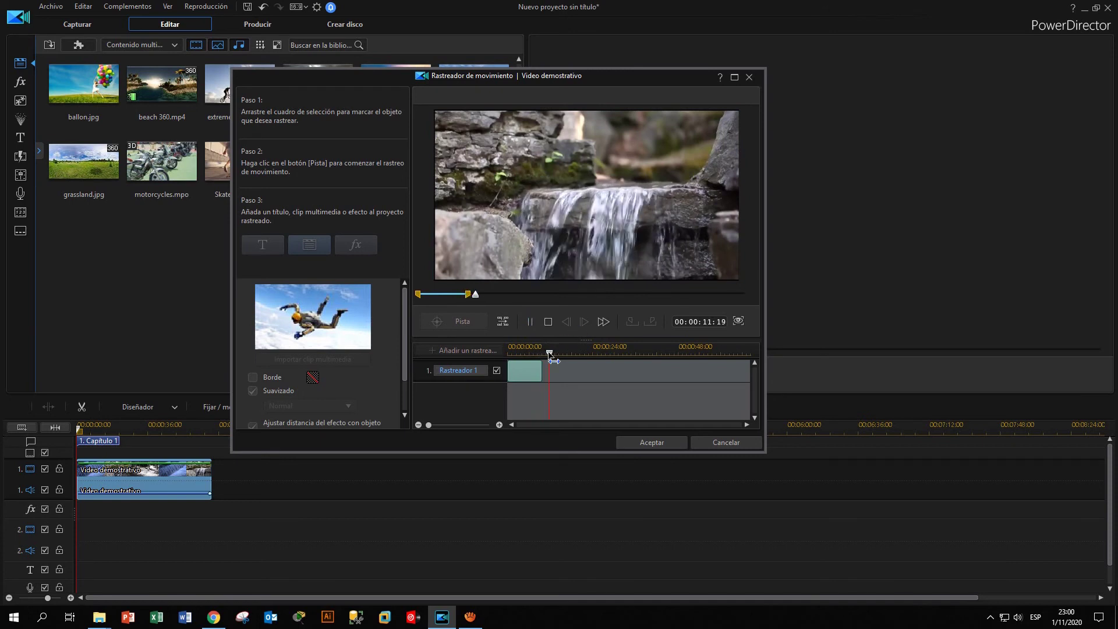
left_click(548, 321)
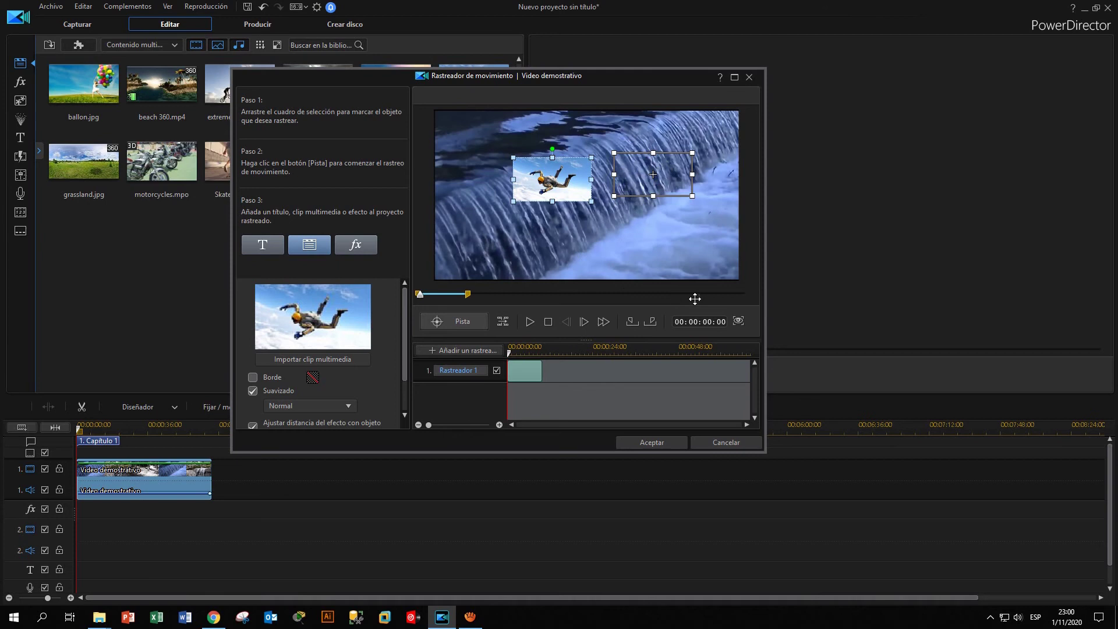
left_click(738, 321)
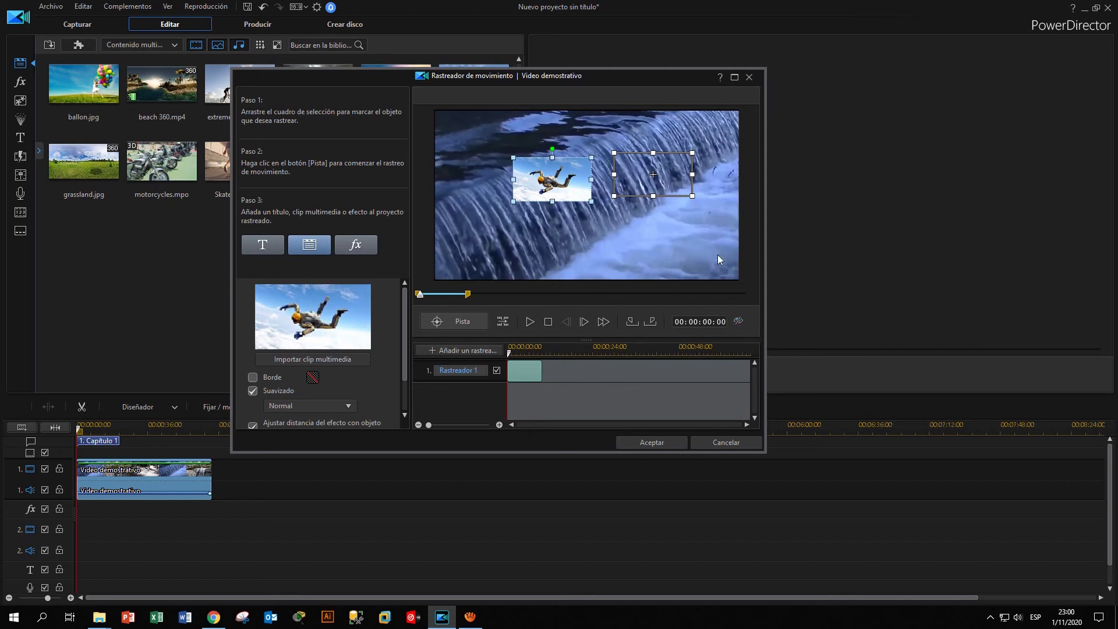
left_click(530, 322)
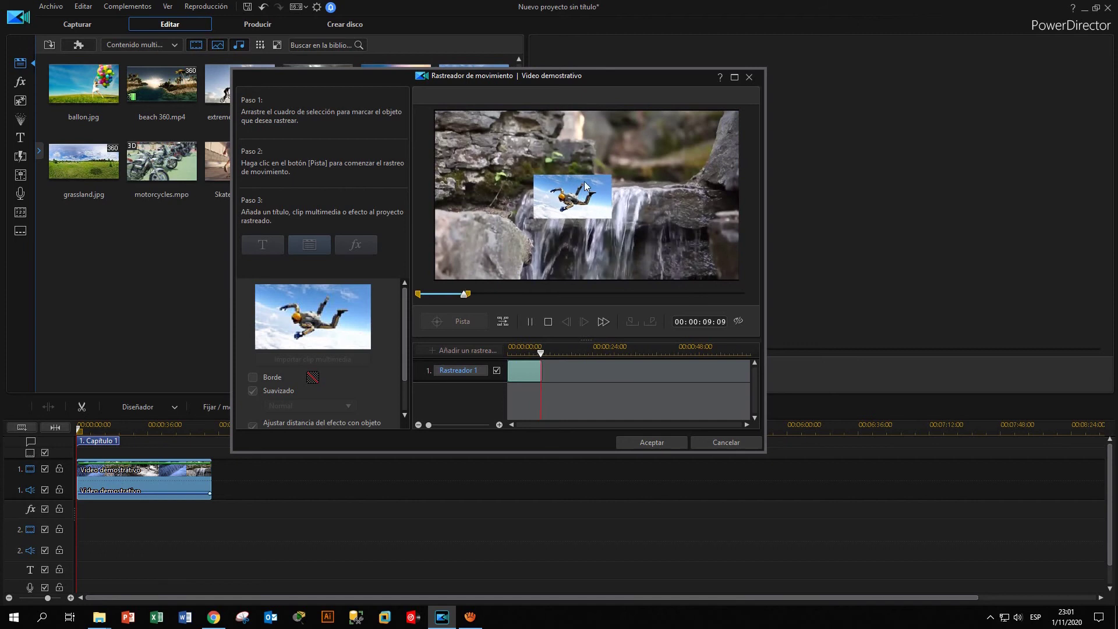
left_click(549, 321)
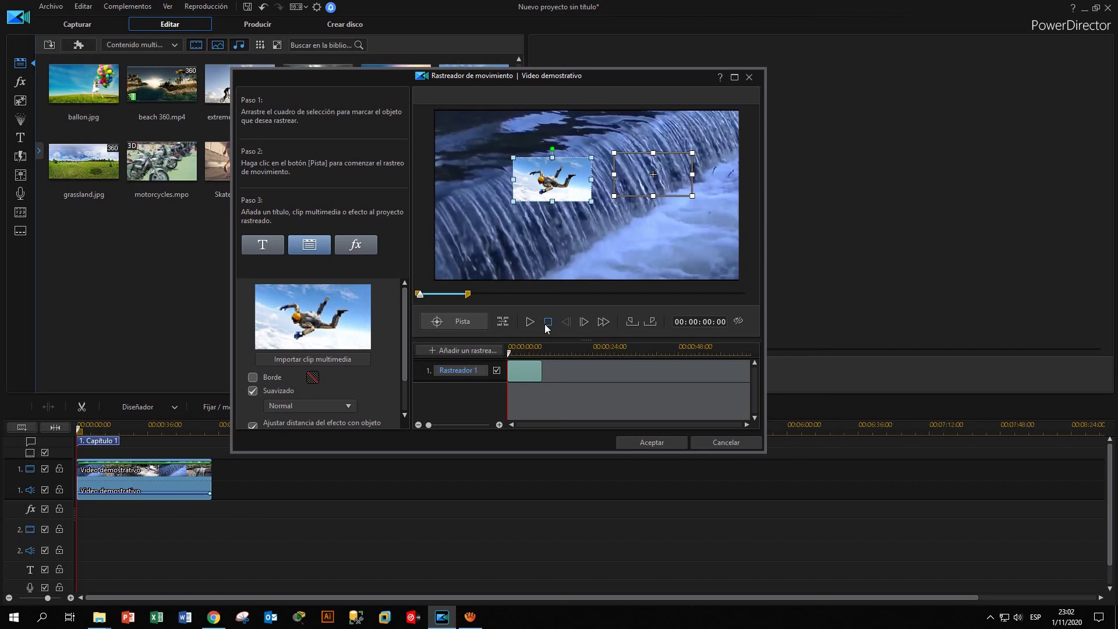
- Accept the motion tracking and play the start of the movie to check the image overlay
left_click(651, 444)
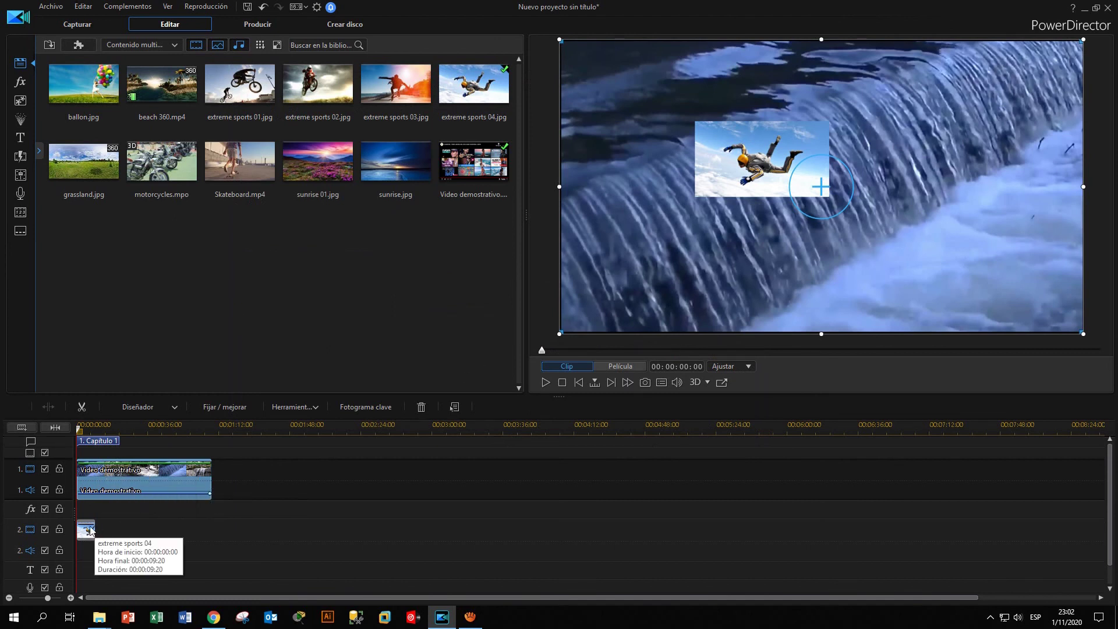
left_click(545, 383)
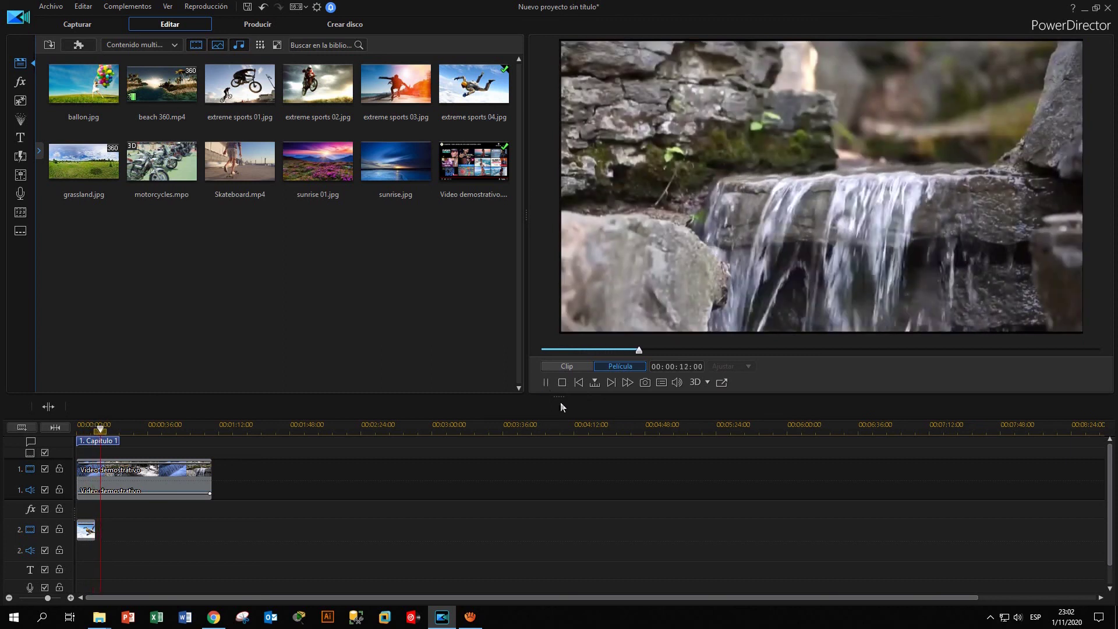
left_click(563, 383)
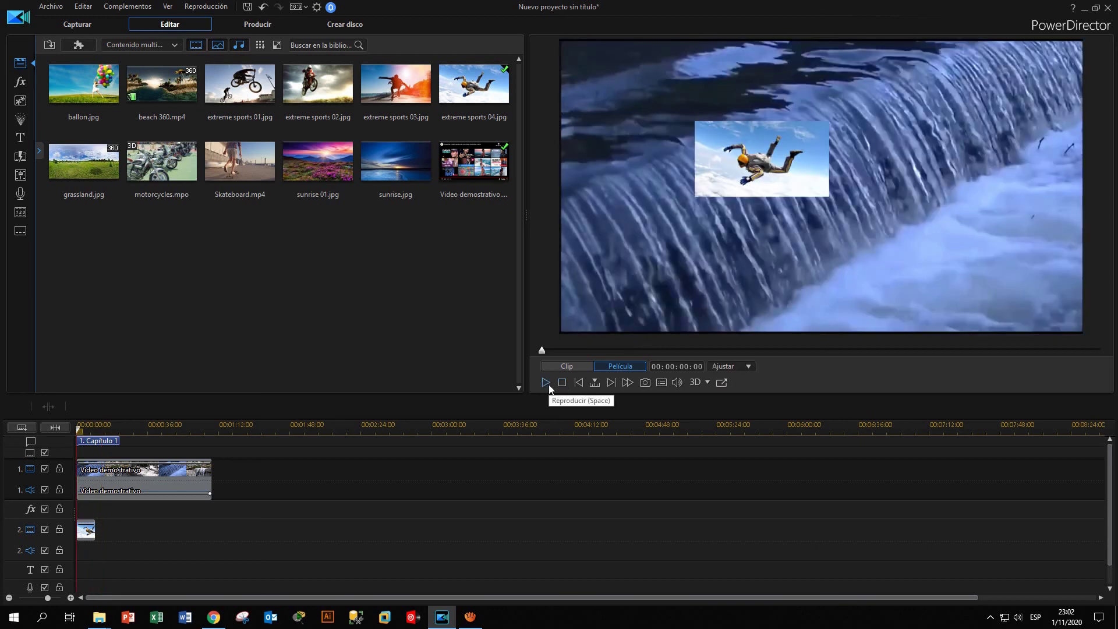